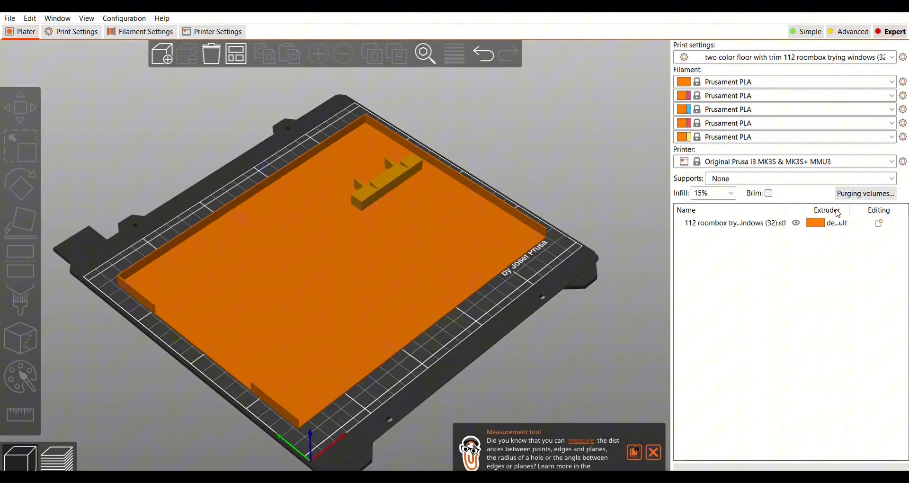
Smart-fill the floor insert's flat top surface with Extruder 4 red, leaving walls pink.
key("ctrl+a")
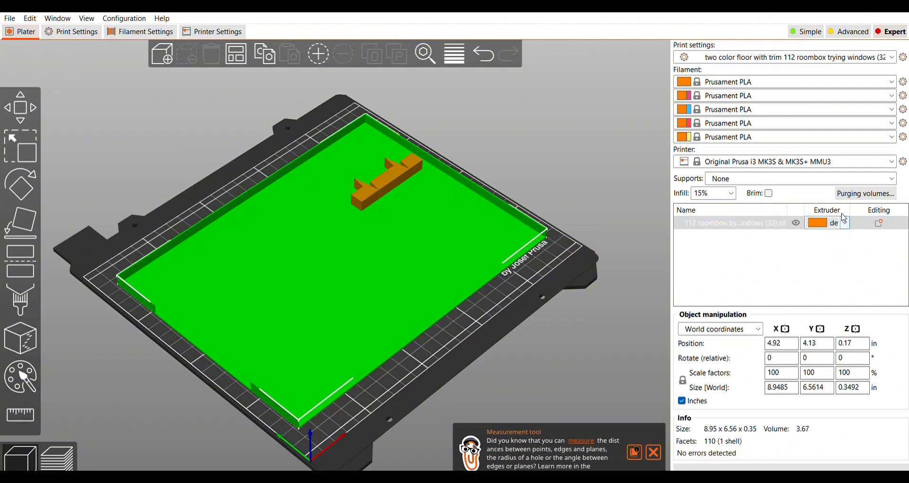
key("n")
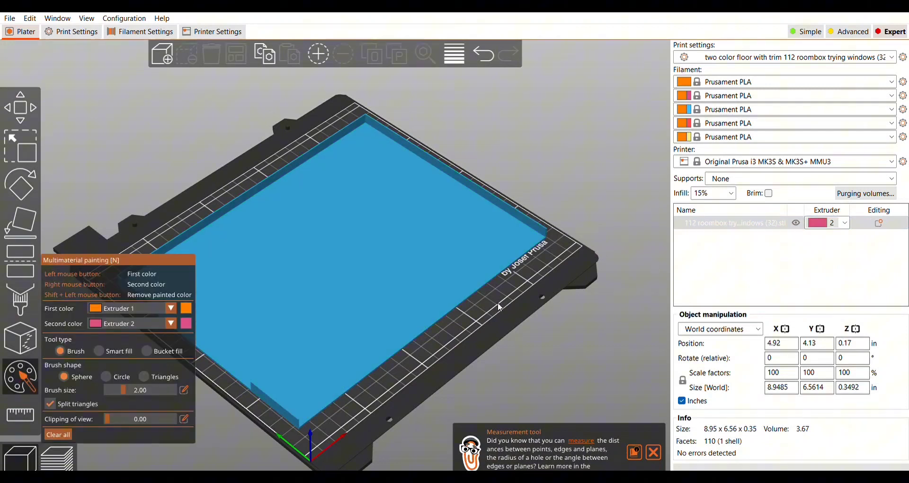
left_click(148, 305)
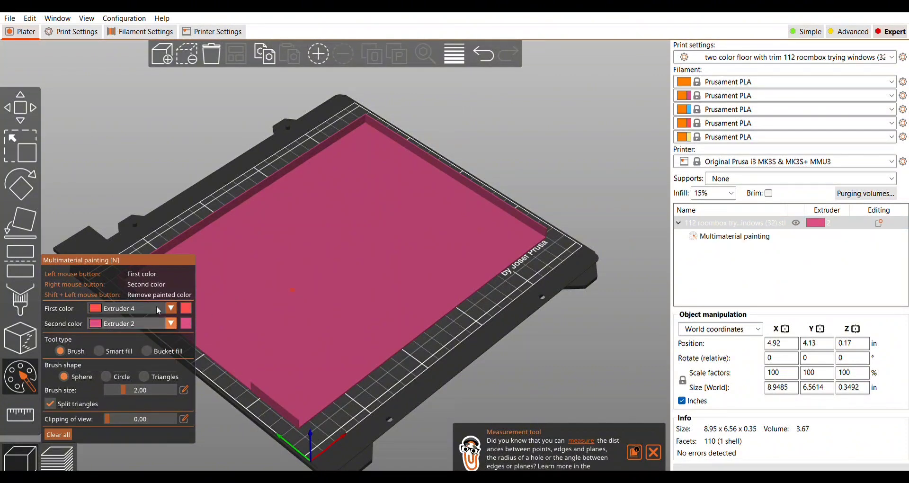
left_click(101, 346)
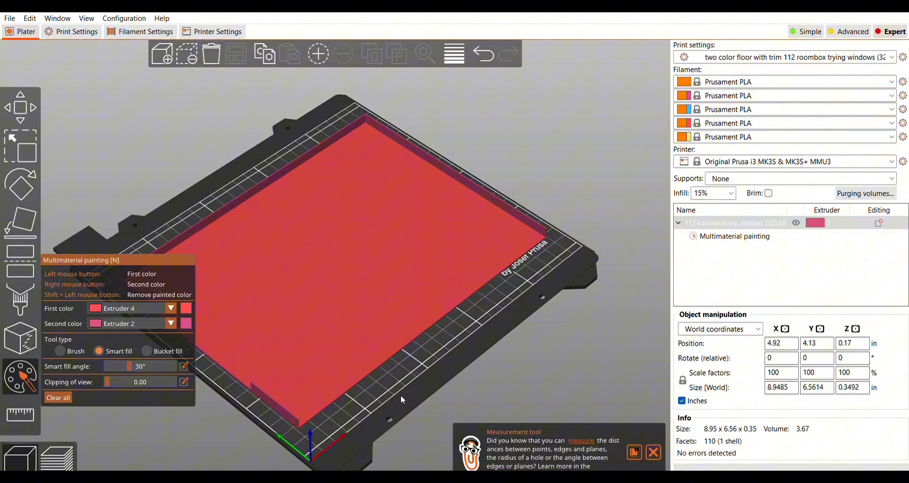
key("3")
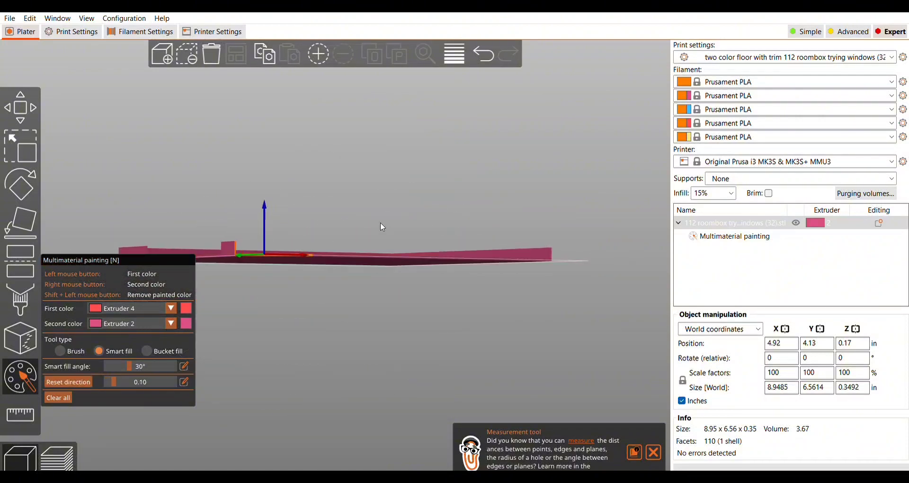
key("0")
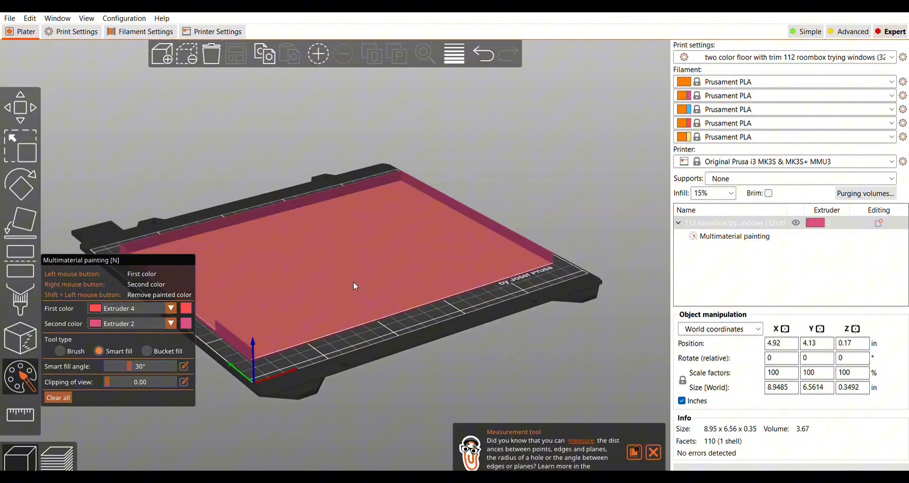
left_click(339, 322)
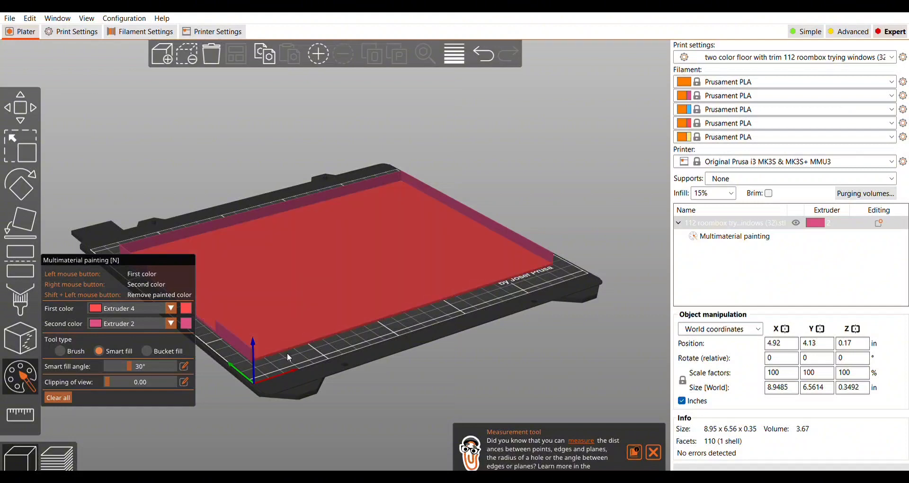
left_click_drag(296, 370, 317, 368)
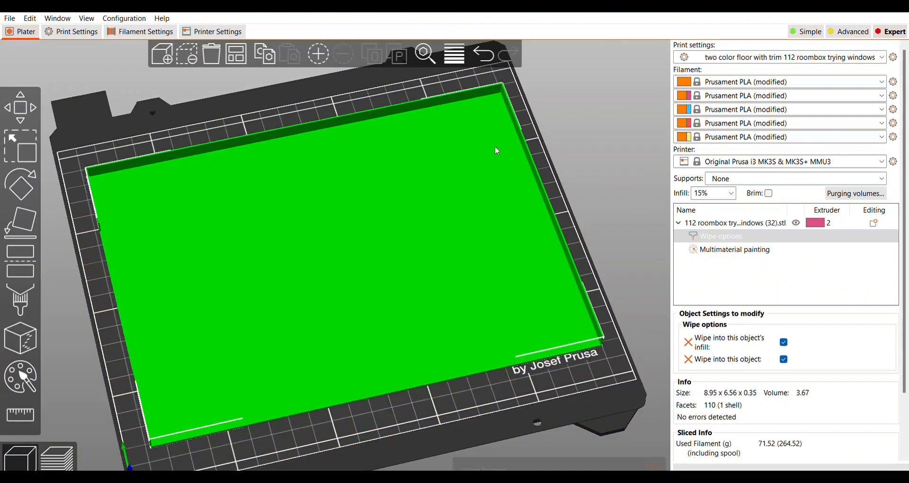
Enable 'Wipe into this object' for the painted floor insert and check its sliced preview.
left_click(773, 457)
left_click(521, 315)
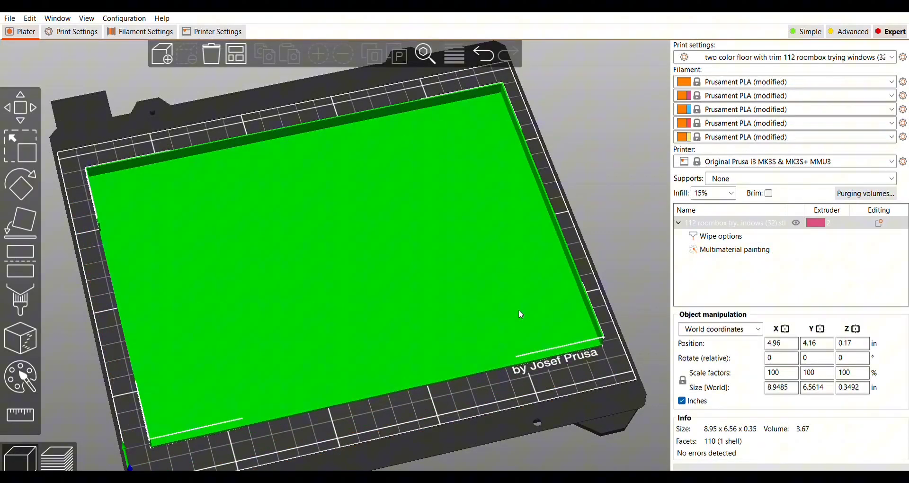
left_click(717, 235)
left_click(784, 395)
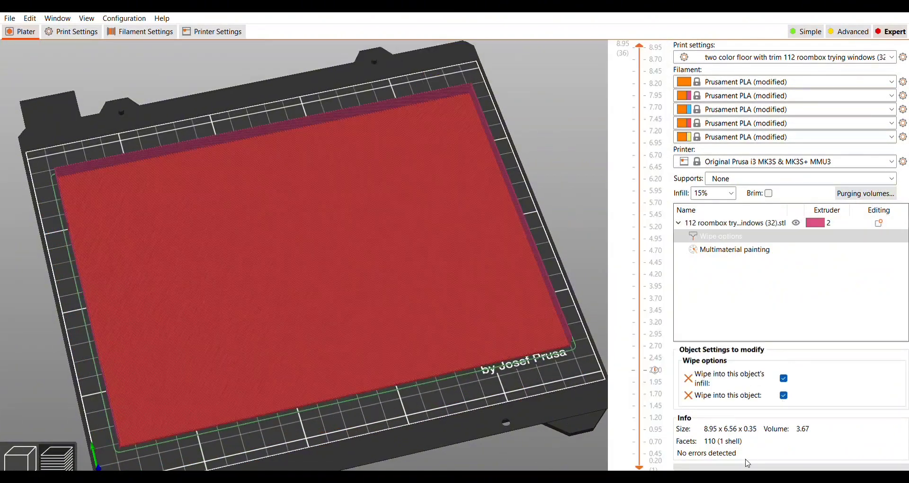
left_click(22, 374)
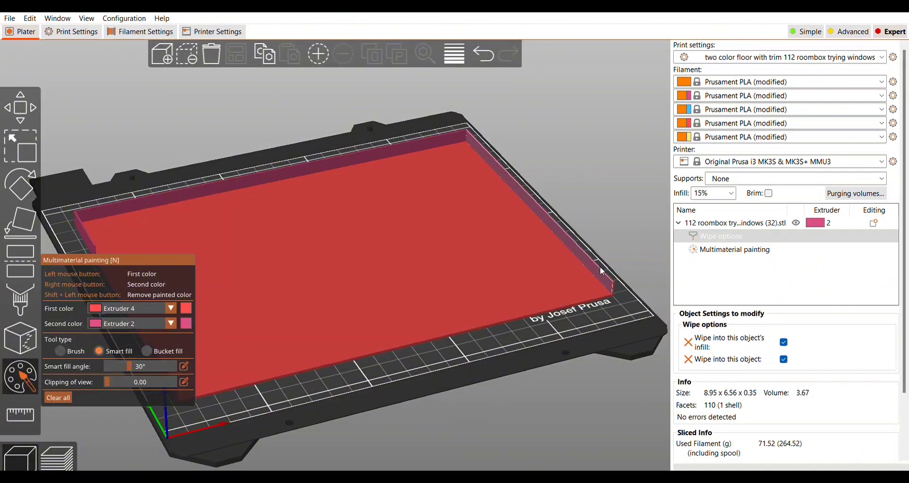
left_click(59, 454)
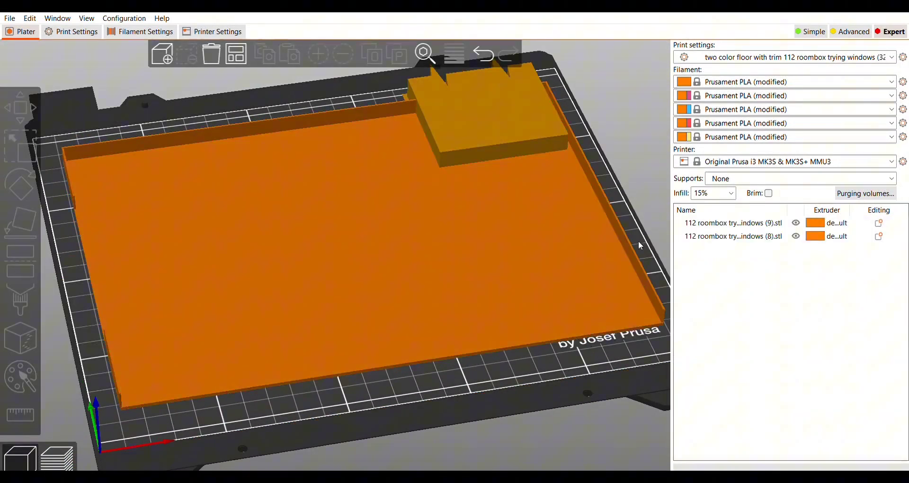
Assign the thin floor part (9) to Extruder 4 and stop wiping into the walls part (8).
left_click(451, 219)
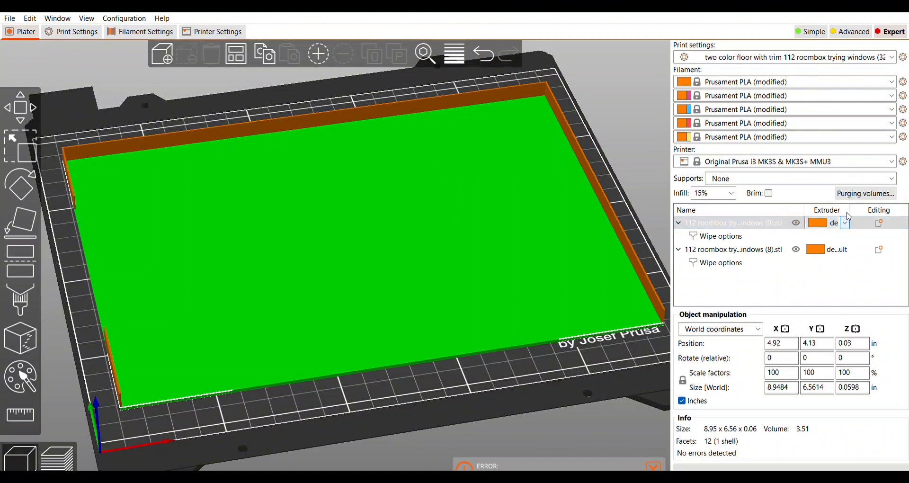
left_click(834, 248)
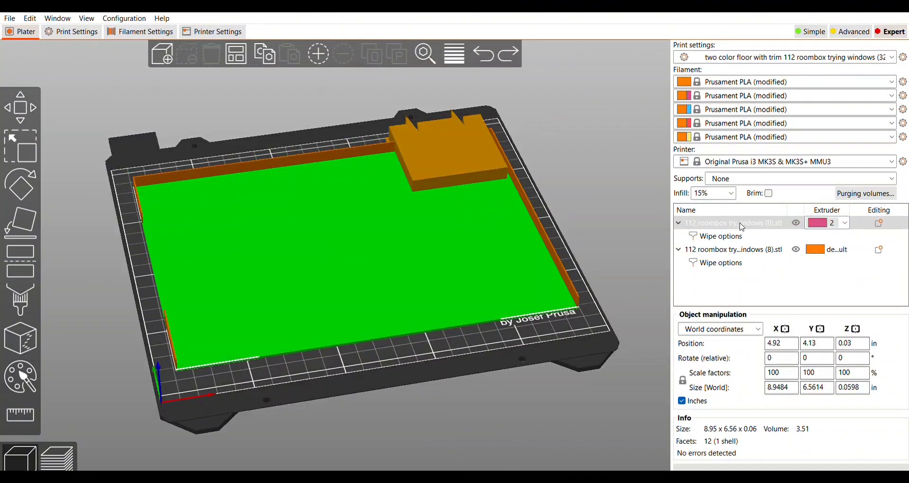
left_click(722, 263)
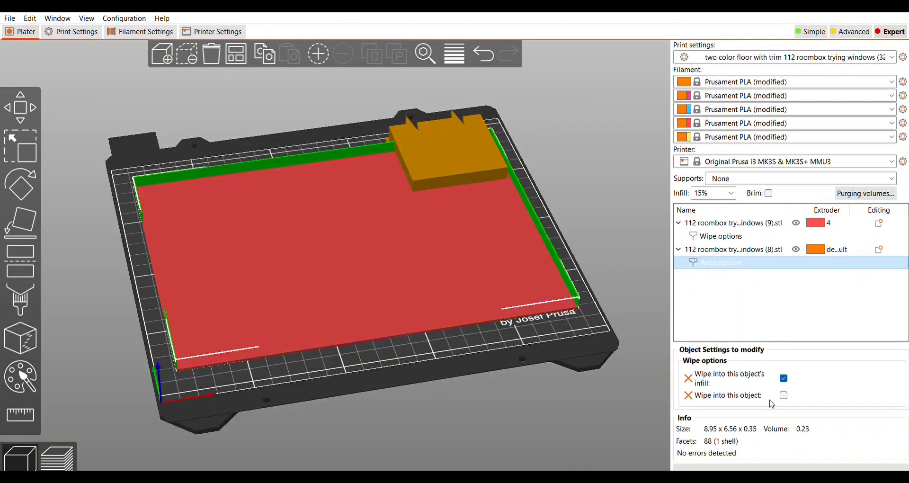
key("Tab")
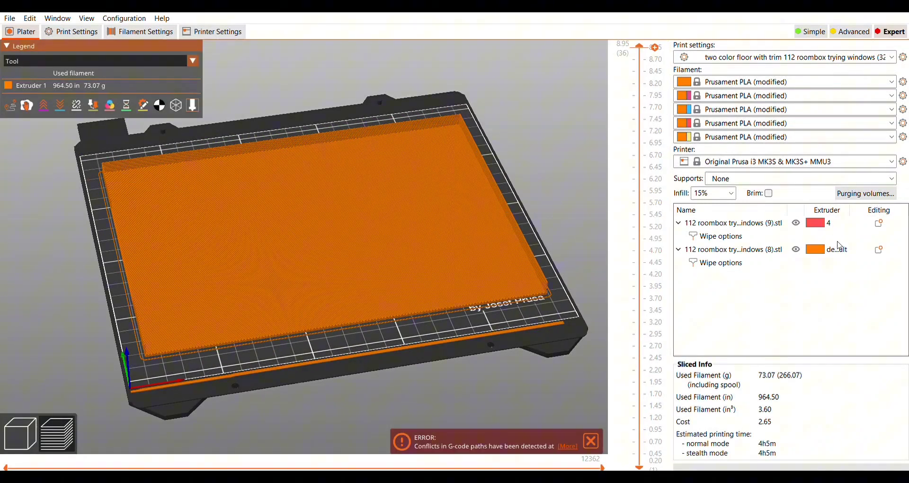
left_click(837, 245)
key("Tab")
left_click(726, 234)
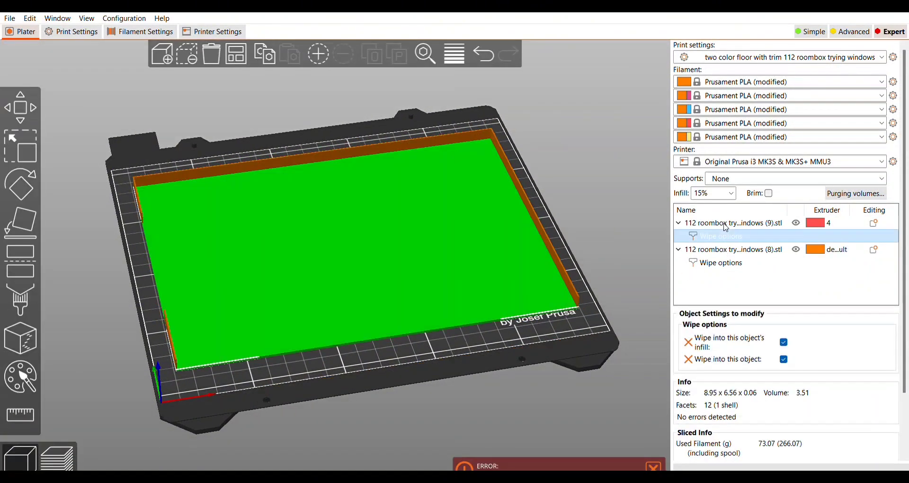
left_click(736, 259)
key("Tab")
key("Tab")
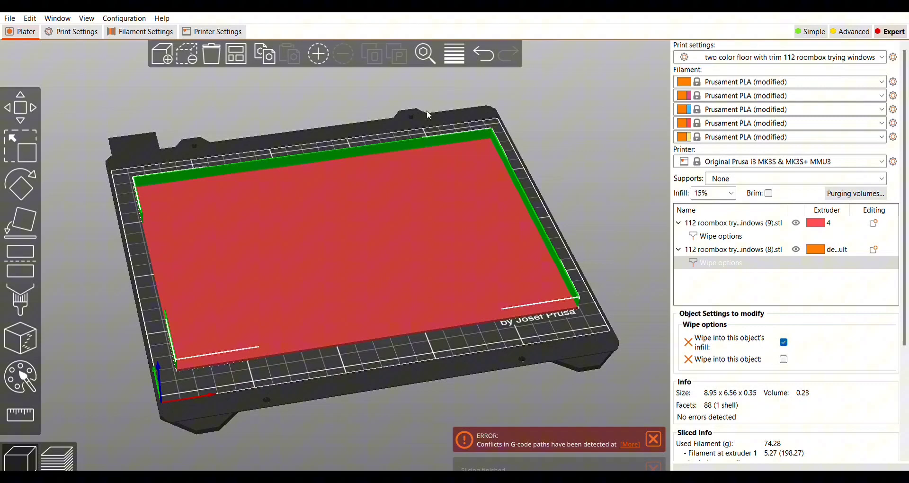
key("Tab")
key("Tab")
Move the small block to the bed's front edge and slice the two parts.
left_click(521, 284)
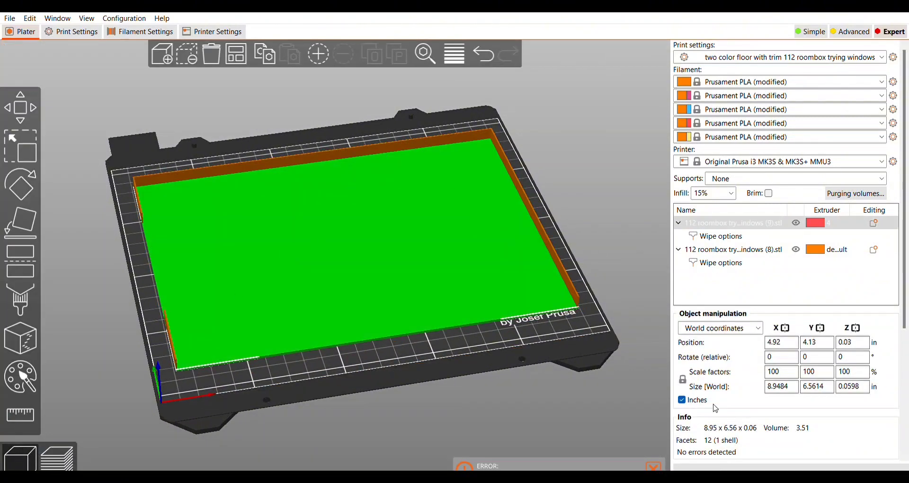
left_click(721, 235)
left_click_drag(455, 143, 424, 344)
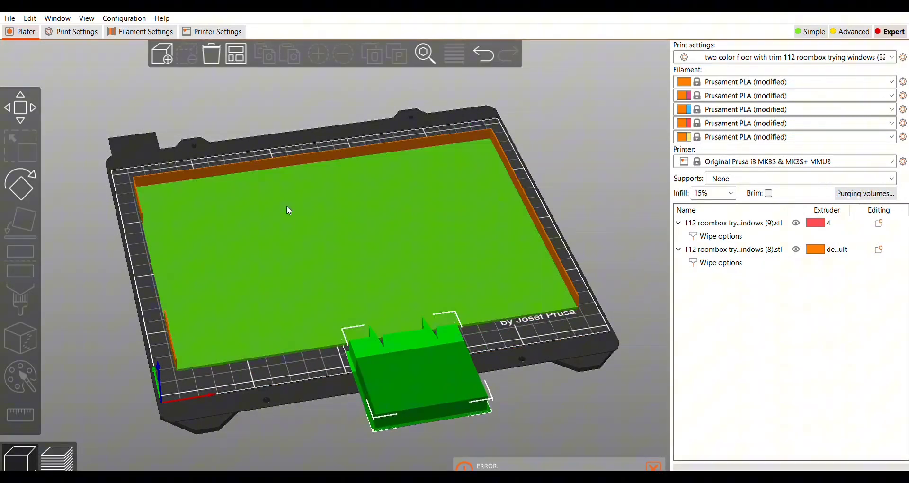
left_click(211, 116)
left_click(357, 233)
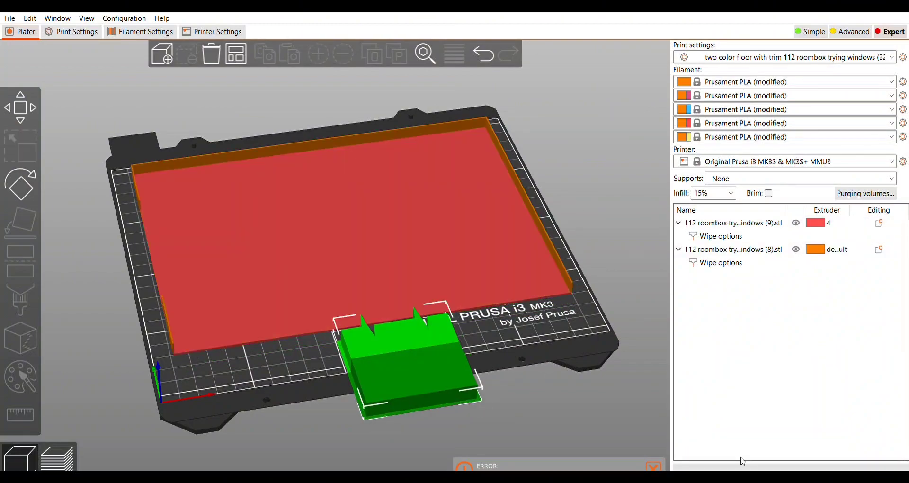
key("Tab")
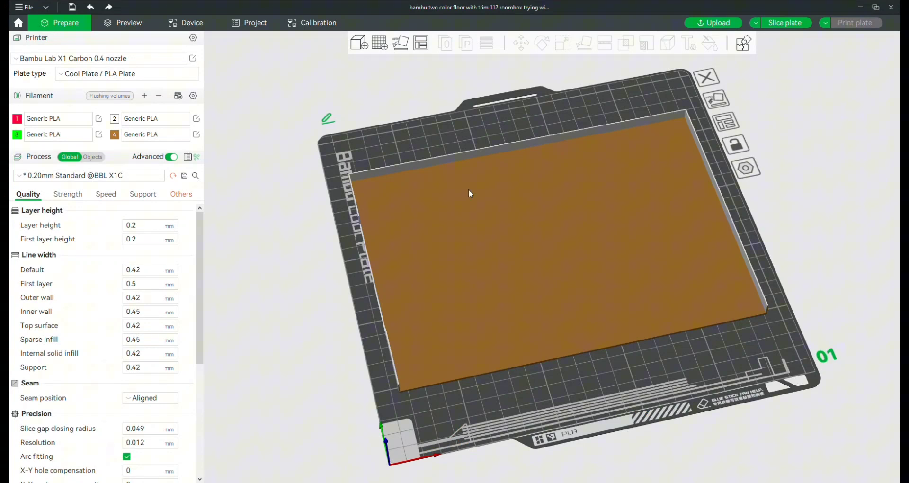
Slice the brown floor insert plate to get its layer preview with filament and time totals.
left_click_drag(350, 318, 333, 302)
left_click(789, 23)
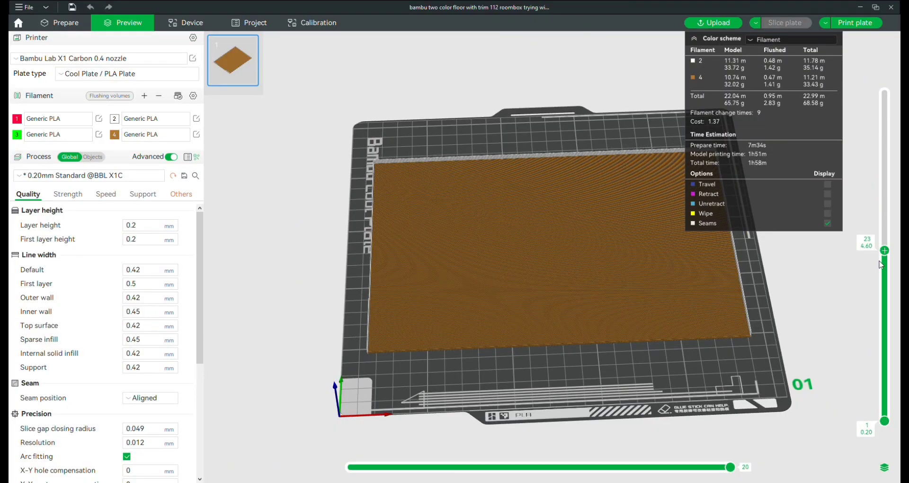
Step the layer slider through the floor's lowest sliced layers, 1 to 7.
scroll(873, 377, "down", 2)
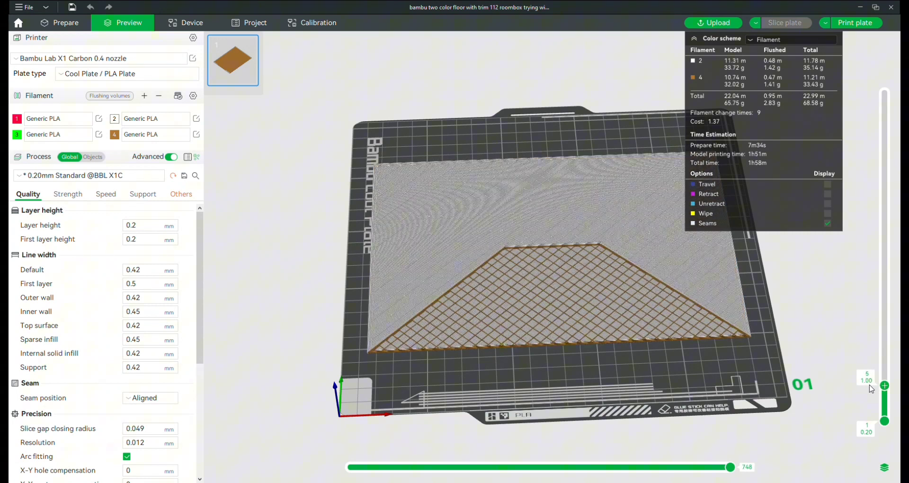
scroll(872, 387, "down", 4)
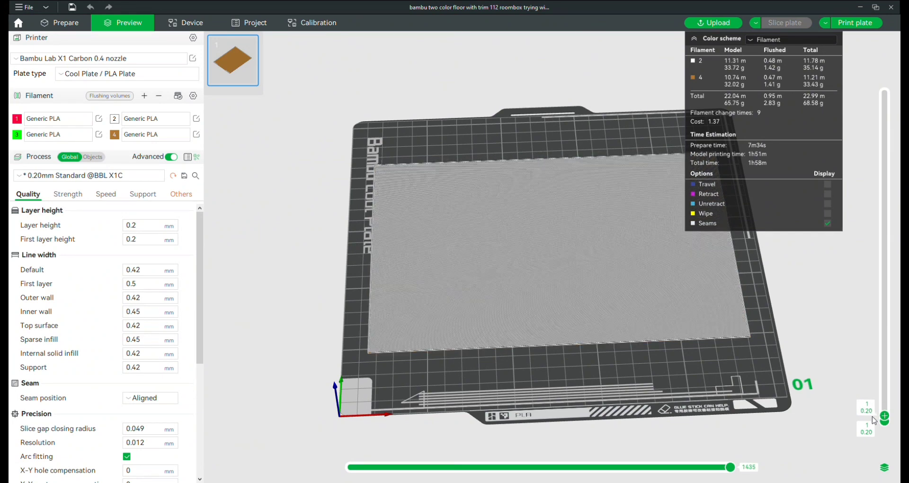
scroll(874, 417, "up", 1)
scroll(874, 410, "up", 1)
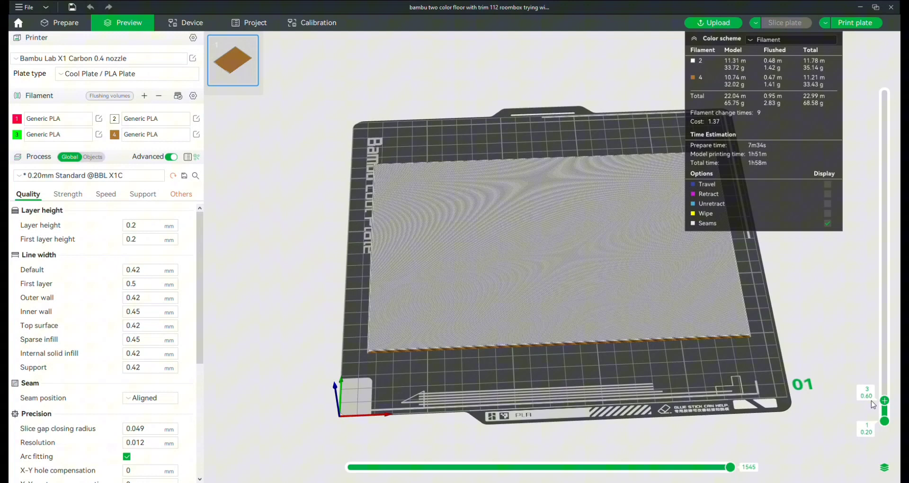
scroll(874, 404, "up", 1)
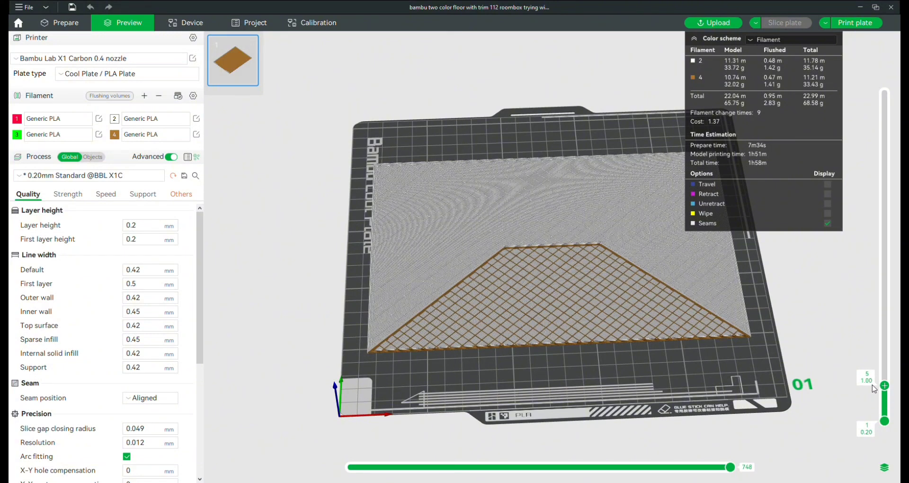
scroll(874, 389, "up", 1)
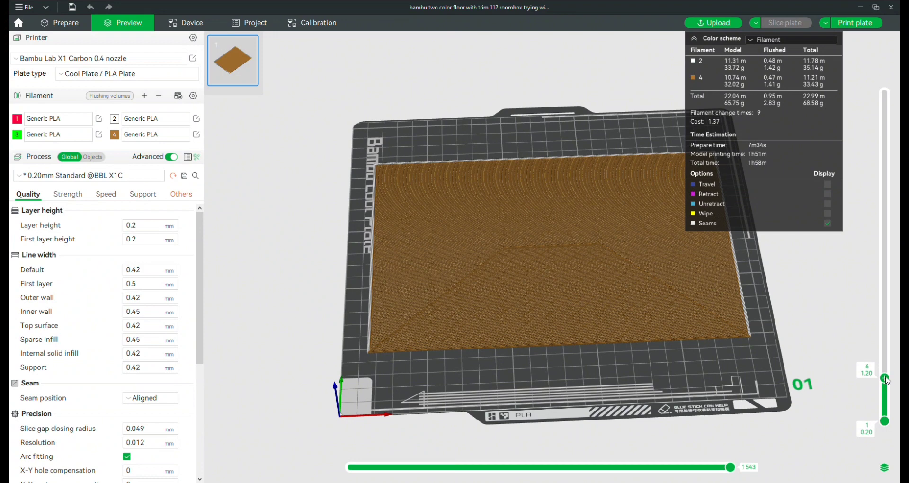
scroll(887, 380, "up", 1)
scroll(545, 260, "up", 1)
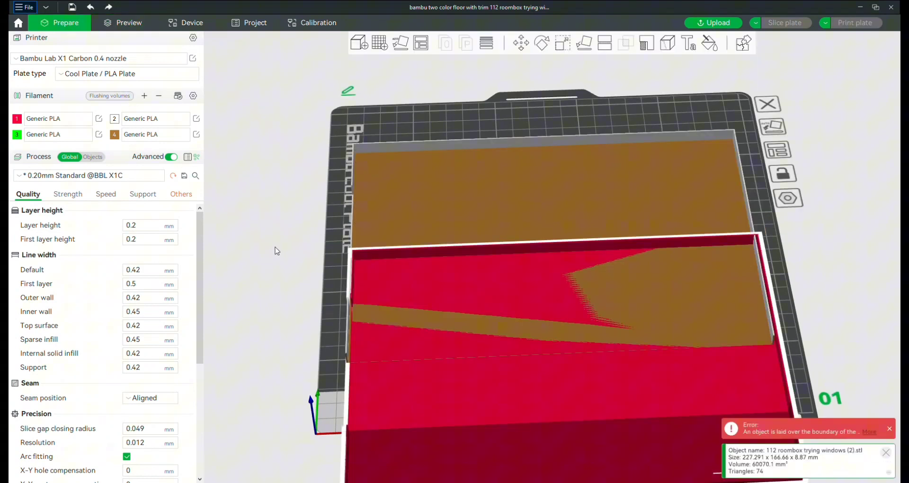
Delete the brown floor piece and centre the red room-box part on the plate.
left_click(401, 180)
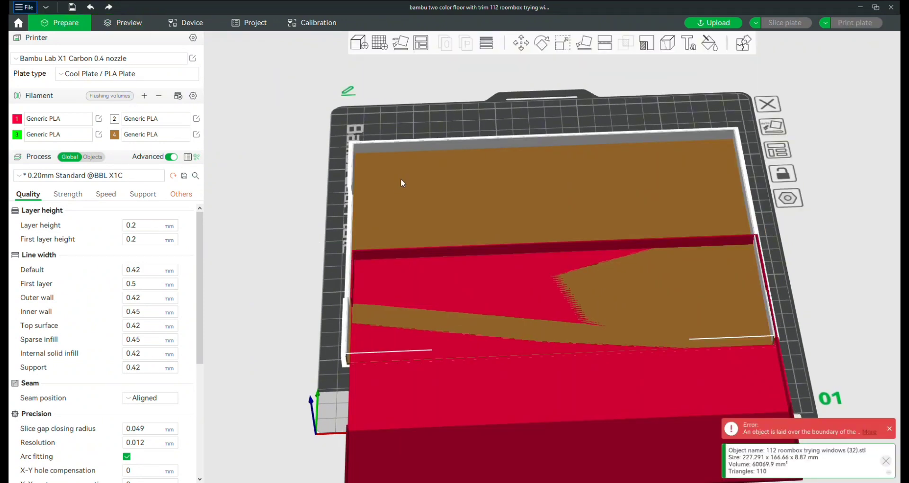
key("Delete")
left_click_drag(488, 335, 492, 211)
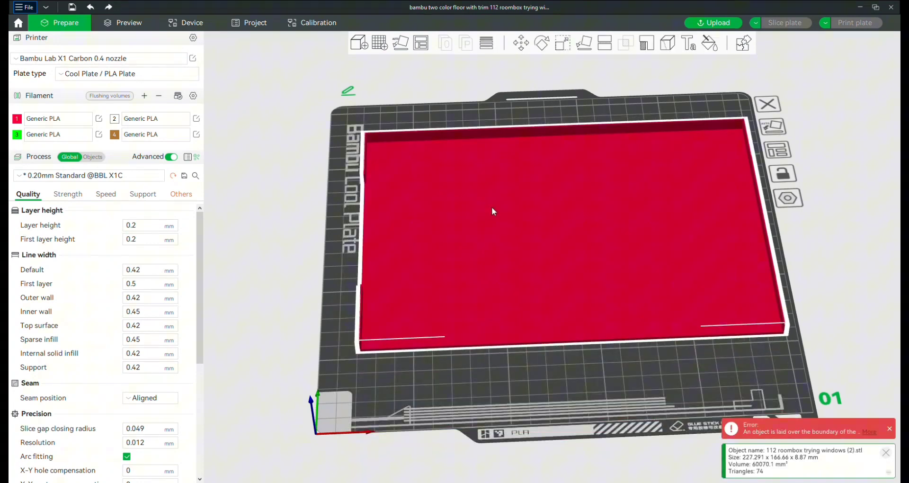
Slice the red part alone and limit the preview to layer 8.
left_click(784, 22)
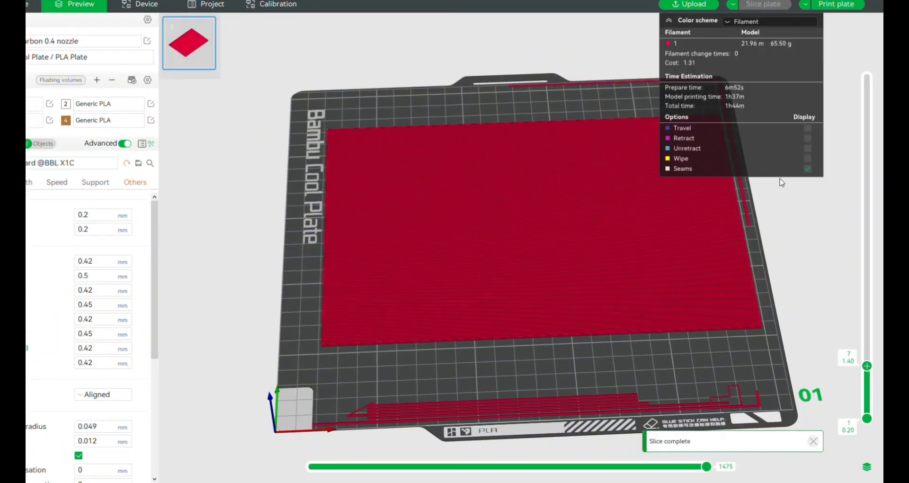
mouse_move(305, 218)
left_mouse_down()
mouse_move(302, 227)
mouse_move(319, 211)
mouse_move(315, 223)
left_mouse_up()
mouse_move(872, 368)
left_mouse_down()
mouse_move(868, 109)
mouse_move(868, 413)
mouse_move(881, 351)
mouse_move(882, 362)
left_mouse_up()
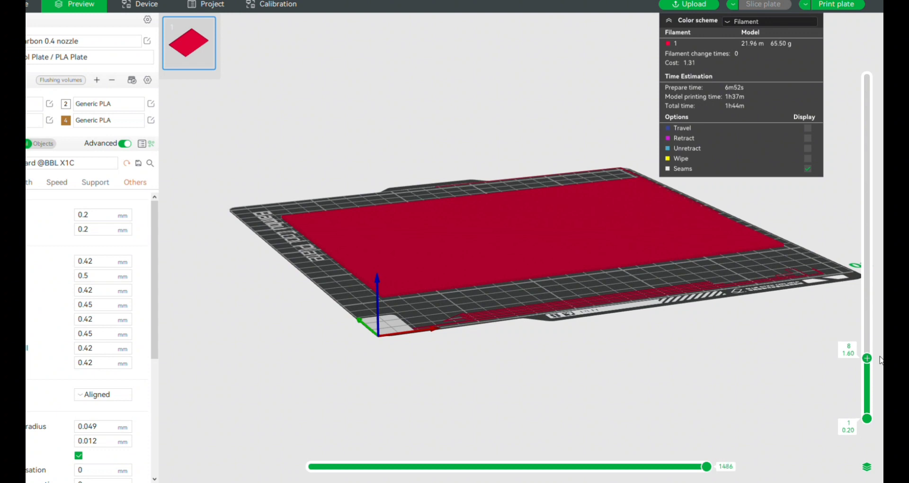
Add a filament change at layer 8 and reslice the plate.
right_click(869, 360)
mouse_move(841, 402)
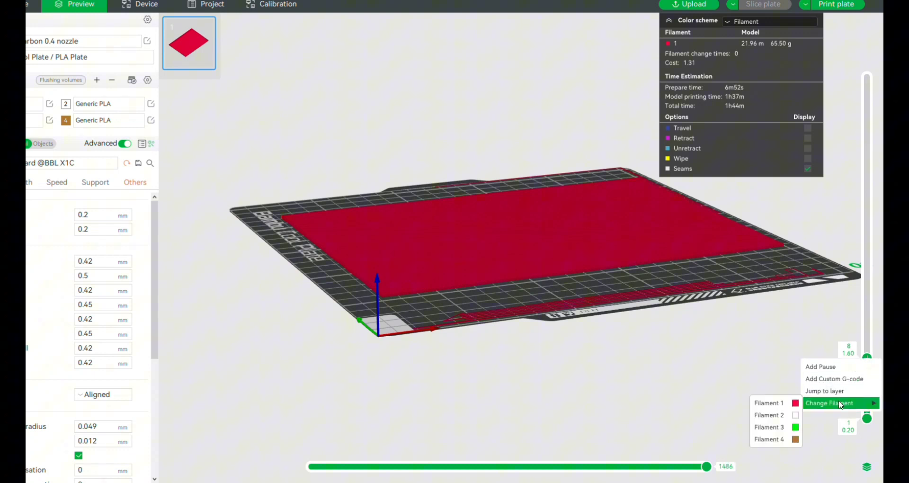
left_click(775, 410)
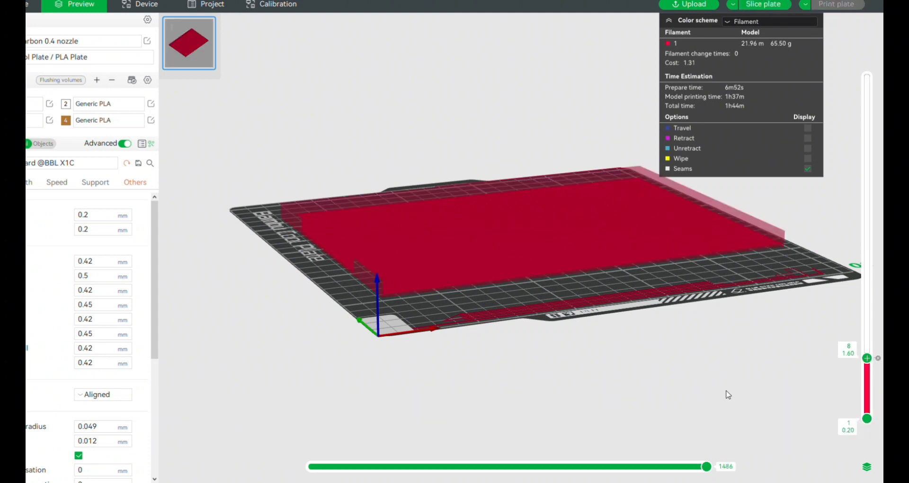
left_click(760, 9)
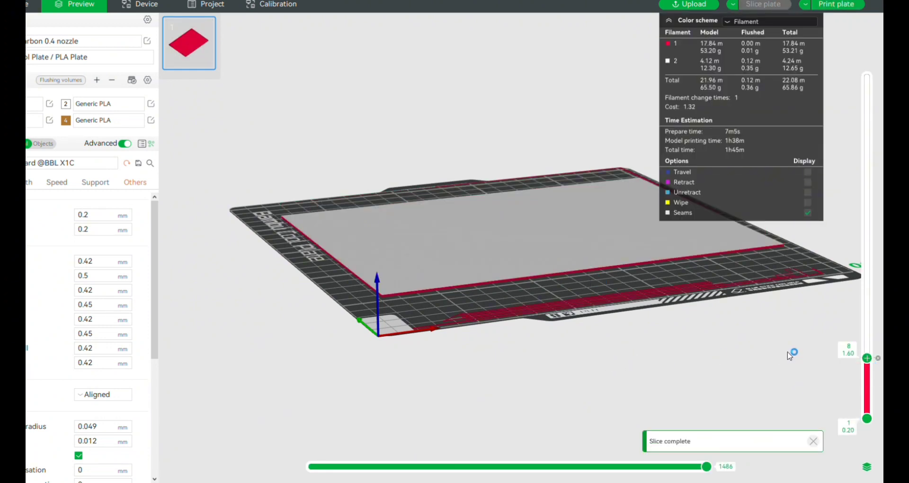
Set a change to Filament 2 at layer 9 and preview all layers to the top.
scroll(870, 361, "up", 1)
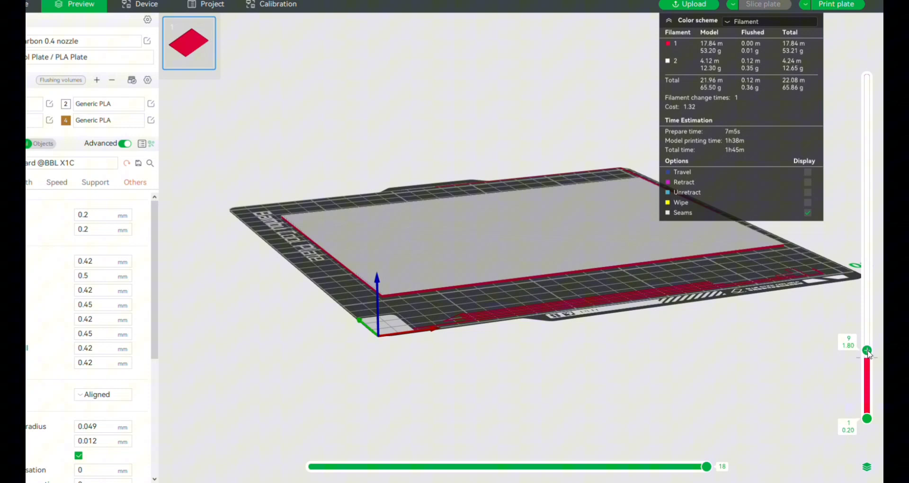
right_click(867, 351)
mouse_move(854, 401)
left_click(769, 408)
scroll(880, 361, "down", 1)
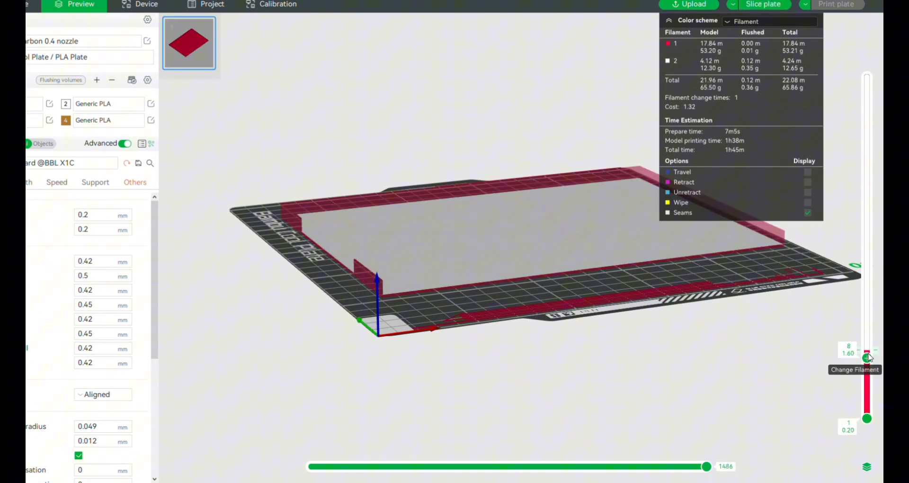
left_click_drag(867, 358, 867, 77)
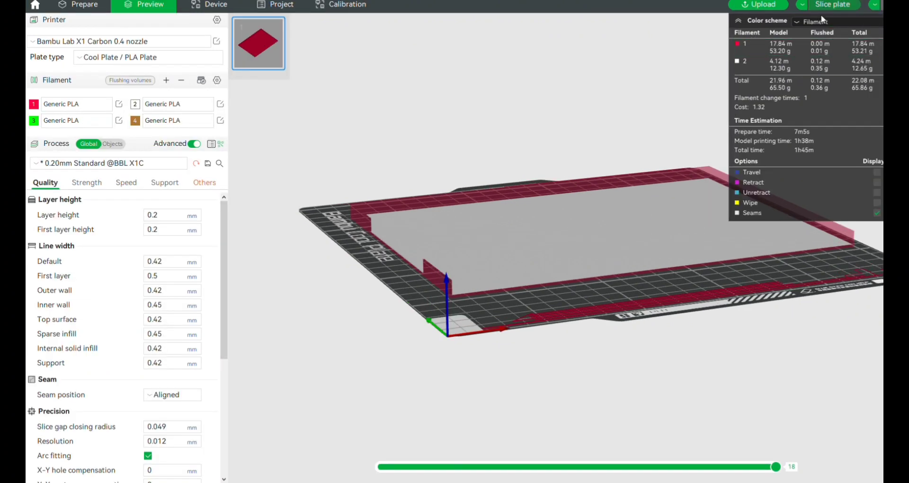
Change the infill direction from 45° to 0° in the Strength settings and reslice.
left_click(764, 5)
left_click_drag(699, 249, 600, 289)
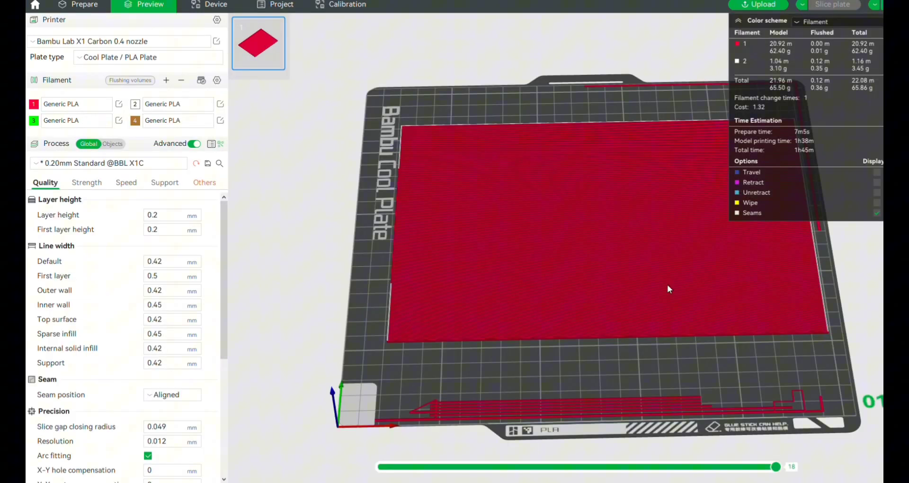
left_click(86, 183)
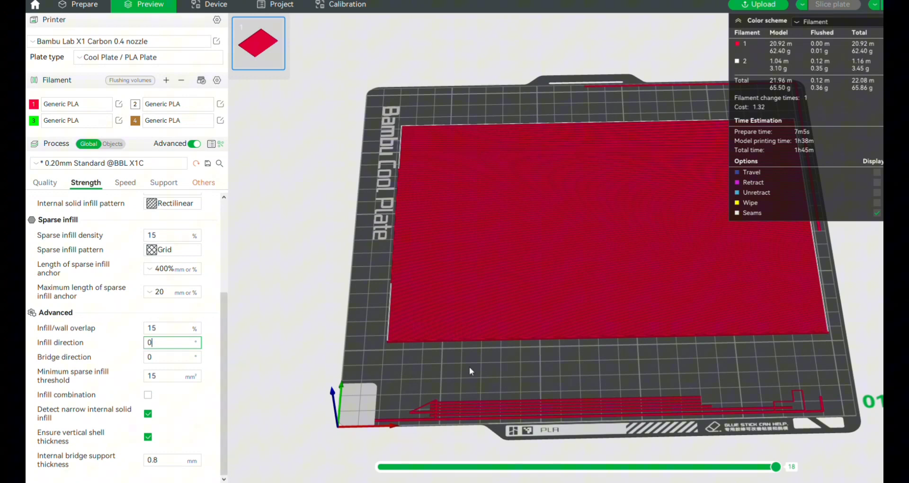
key("Return")
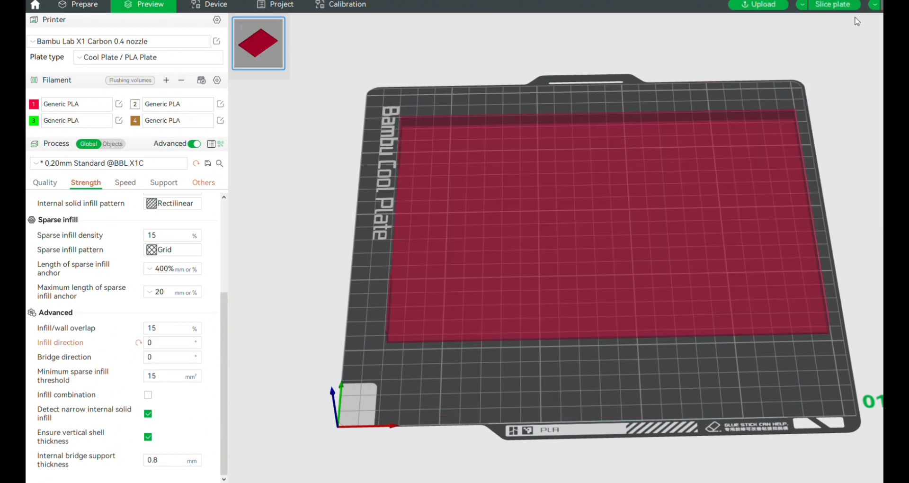
left_click(841, 5)
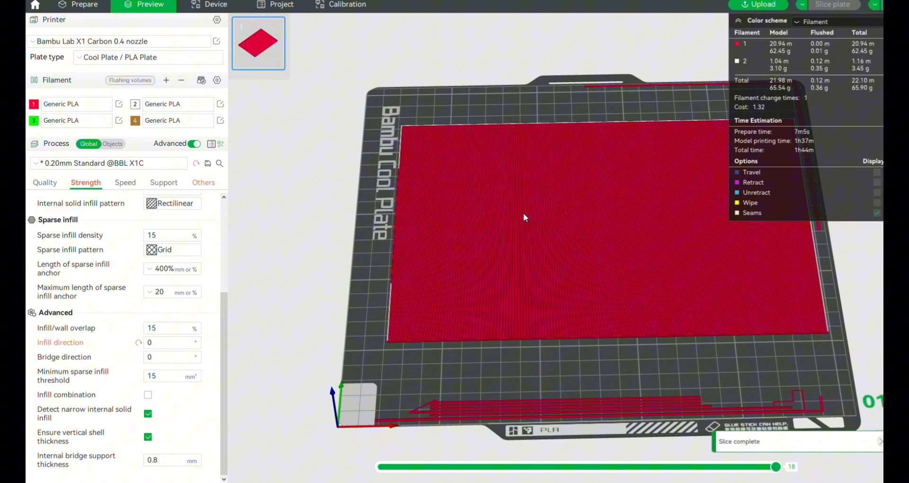